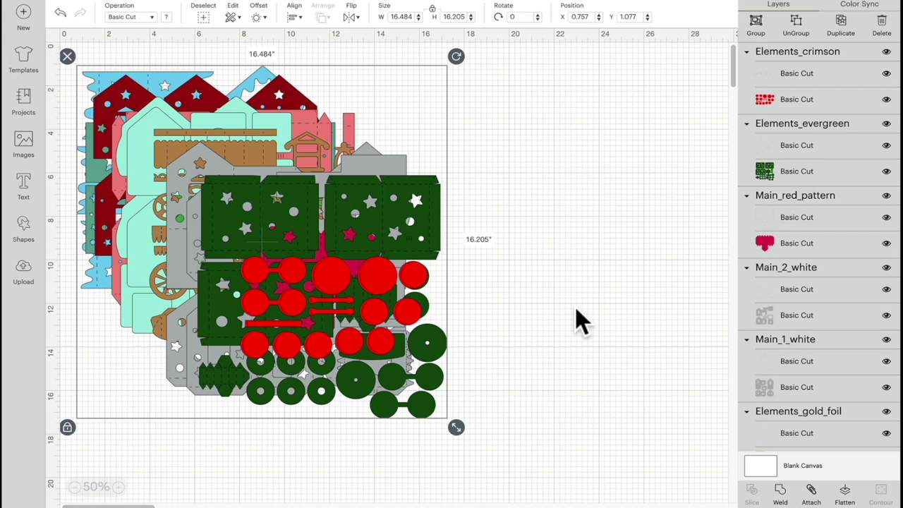
Step: Select every train piece and center-align them on one another
click(579, 189)
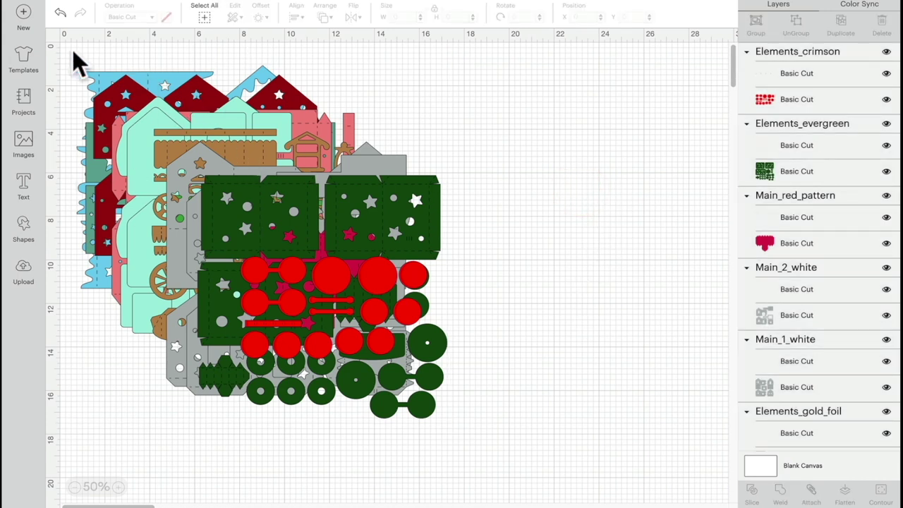
drag(72, 50, 509, 421)
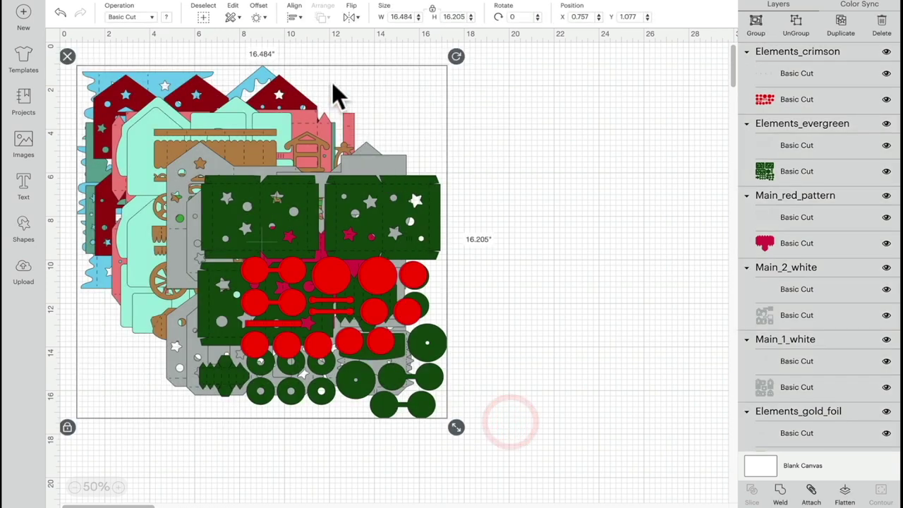
click(293, 17)
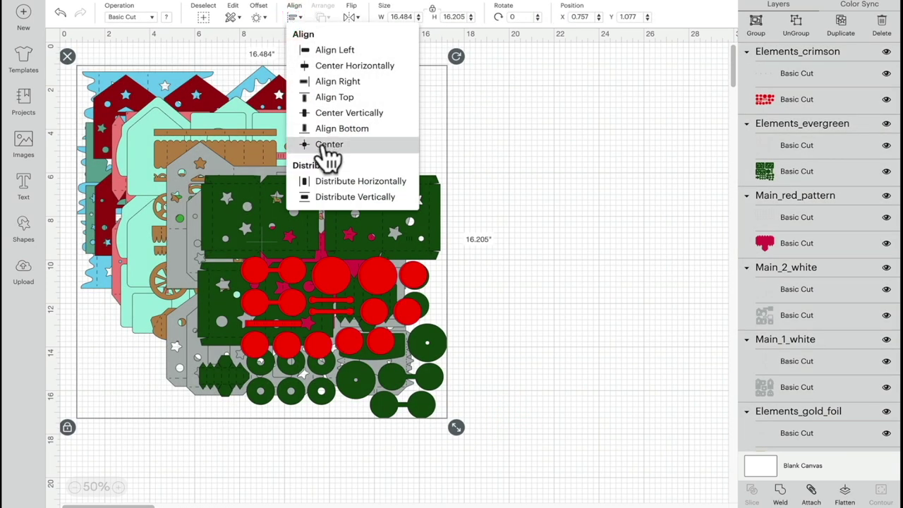
click(328, 150)
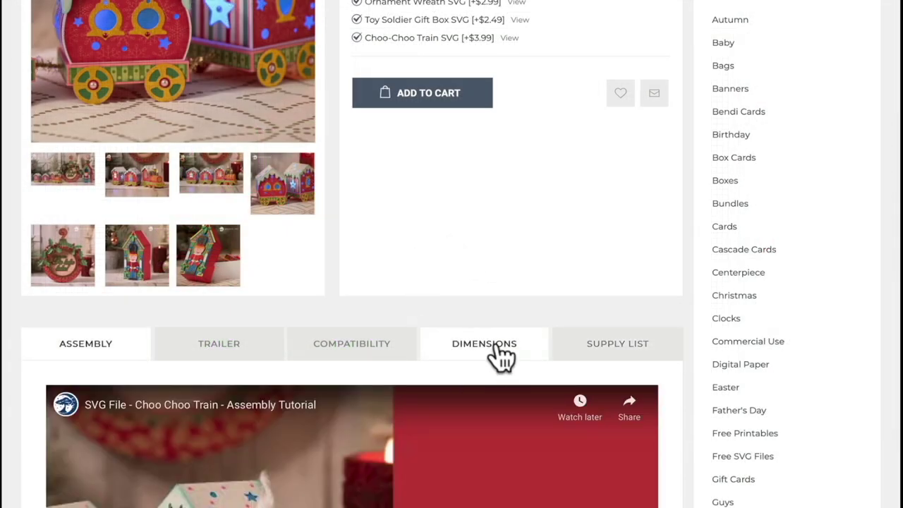
Step: Show the DIMENSIONS tab listing the Choo-Choo Train at 6.25" H x 17.75" W x 3.125" D
click(502, 357)
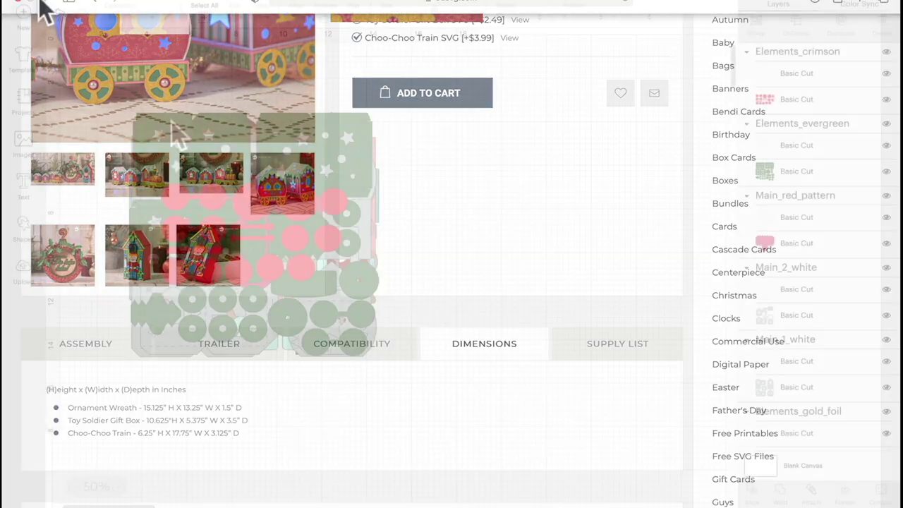
Step: Select all train pieces and group them into one 11.1" x 11.241" group
drag(104, 83, 457, 407)
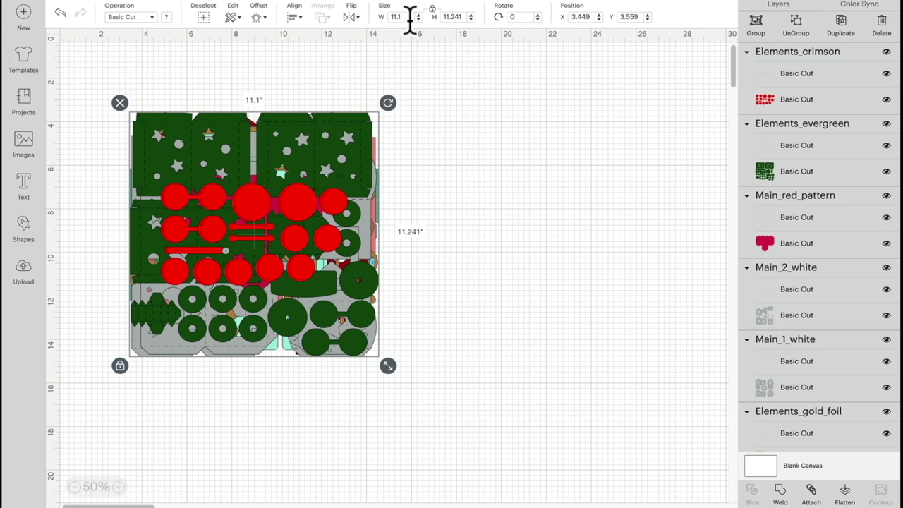
click(755, 24)
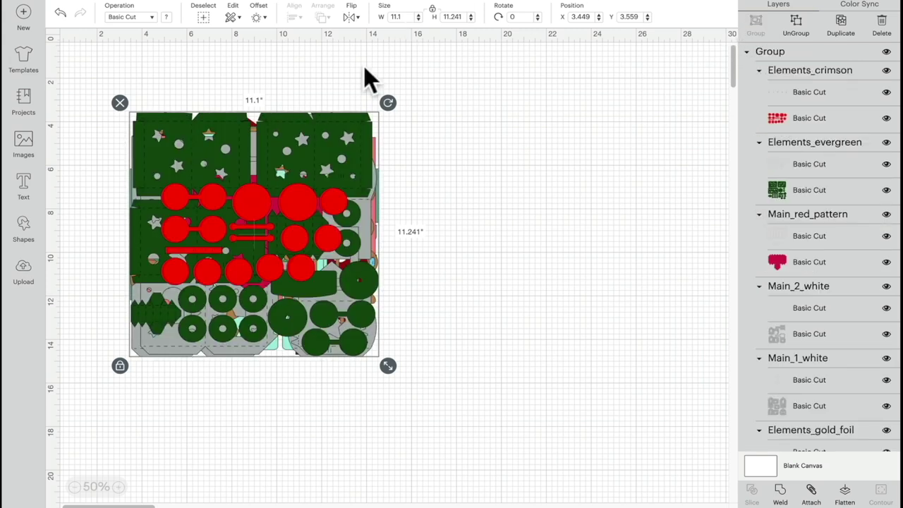
Step: Set the grouped train's height to 11.5 inches with proportions locked
click(465, 15)
click(428, 10)
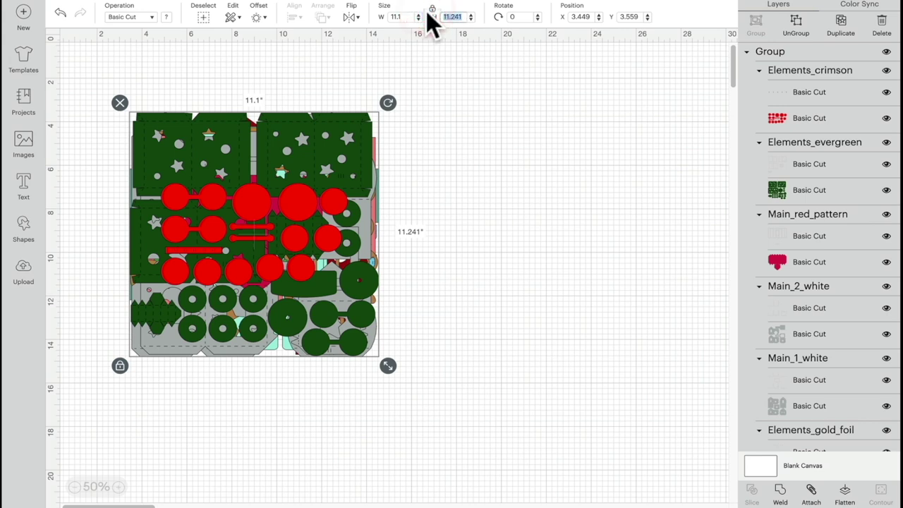
text(11.5)
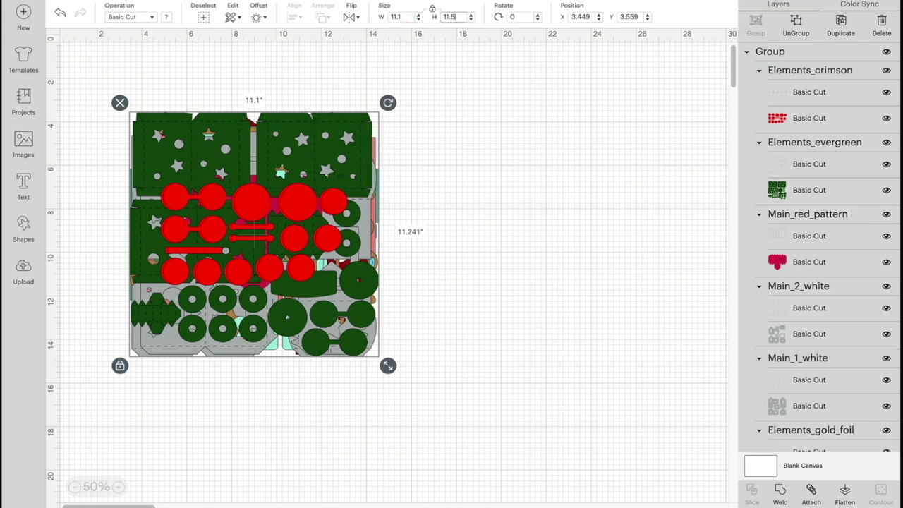
key(Return)
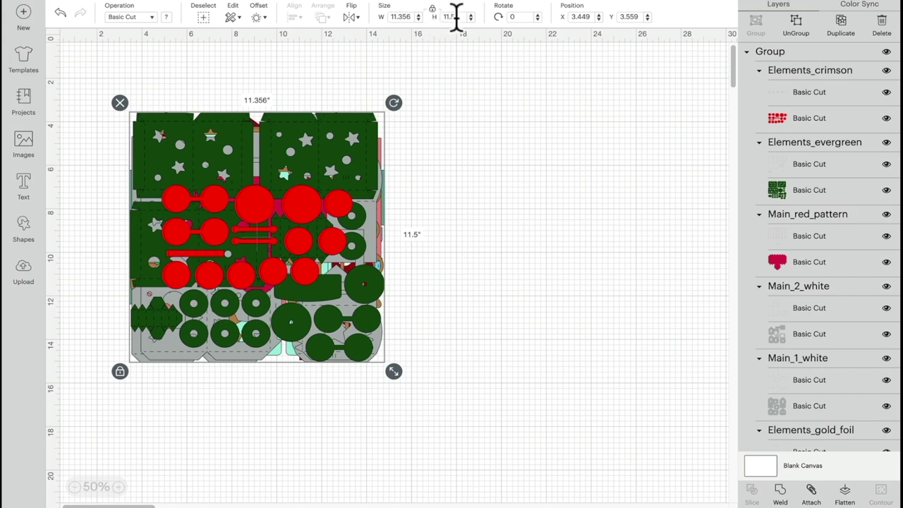
Step: Change the group's height to 10 inches, giving a 9.874" width
click(466, 16)
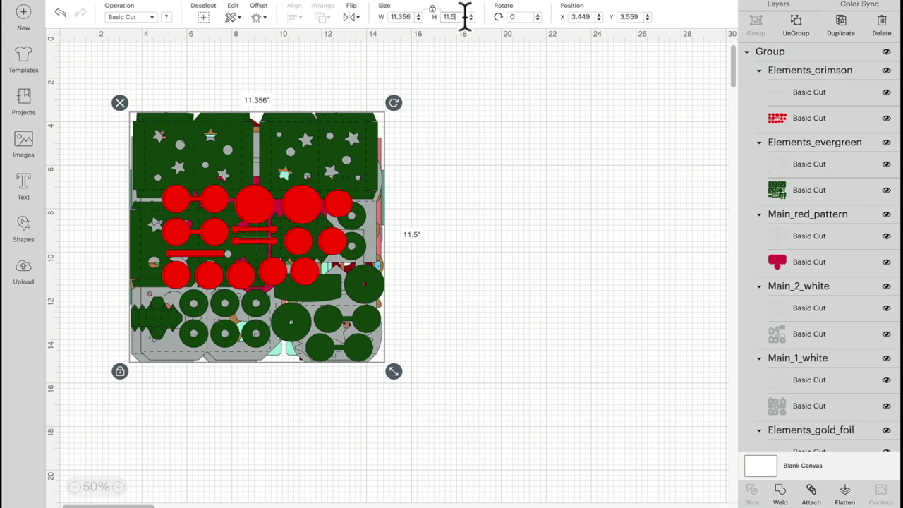
click(431, 10)
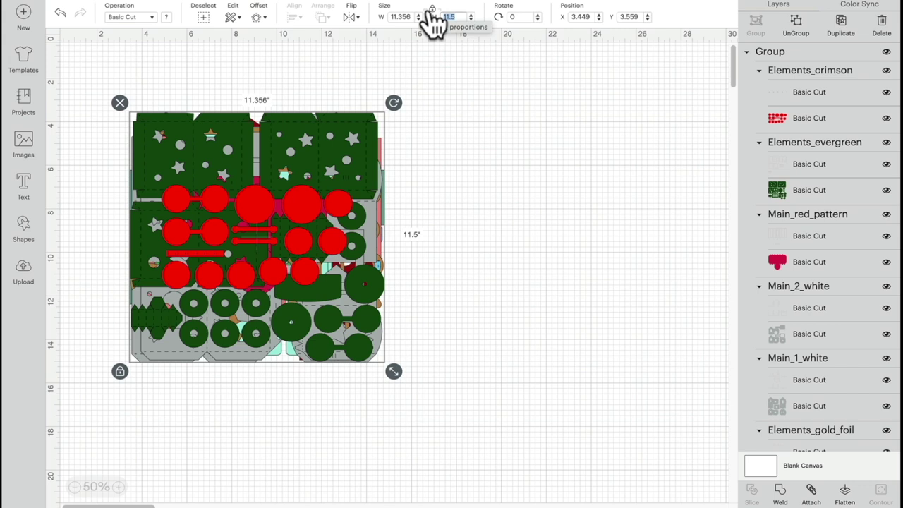
text(10)
key(Return)
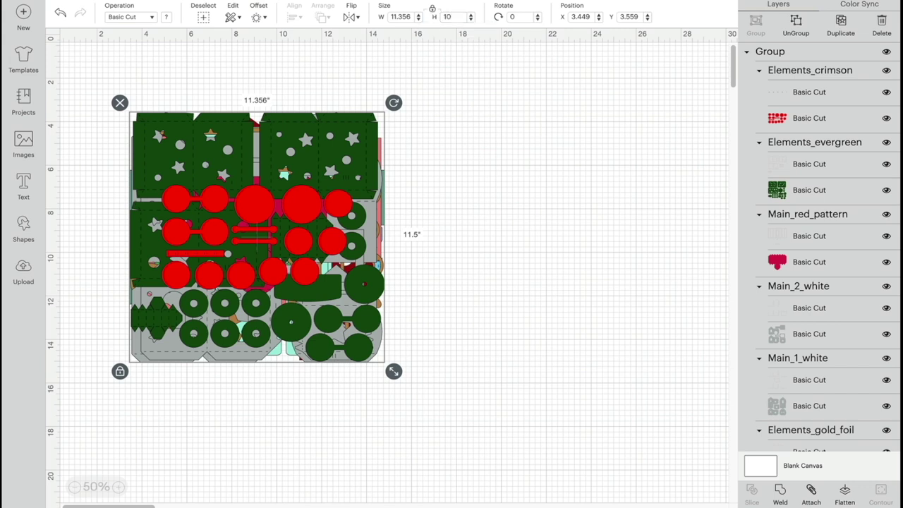
Step: Set the group's height to 8 inches, making it 7.899" wide
click(455, 16)
text(8)
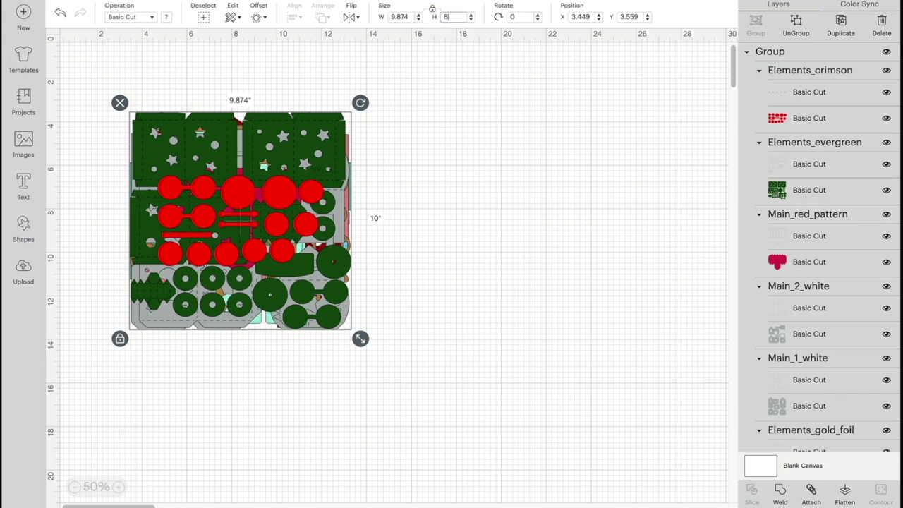
key(Return)
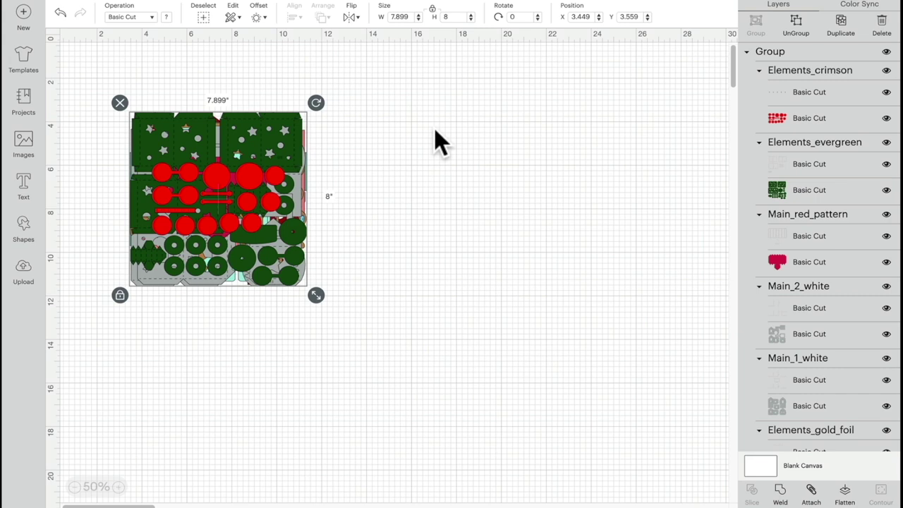
Step: Set the group's height back to 10 inches, restoring the 9.874" width
click(458, 15)
text(10)
key(Return)
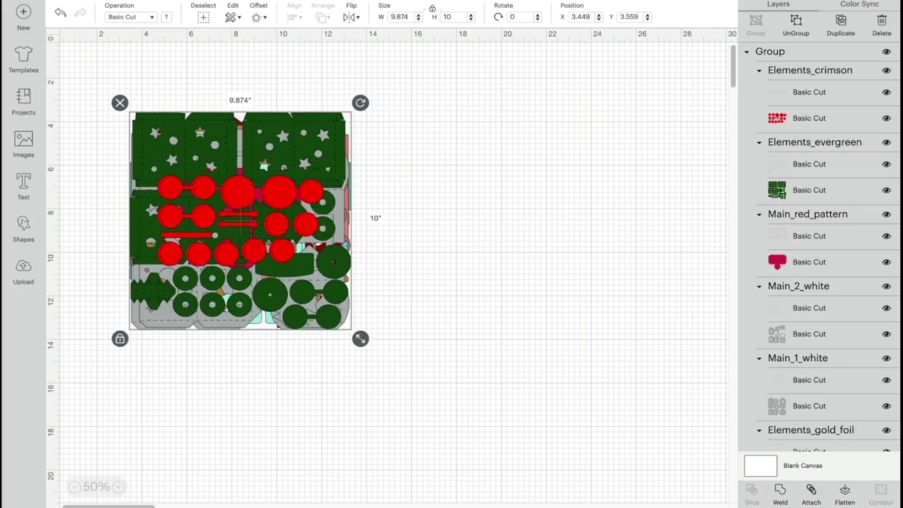